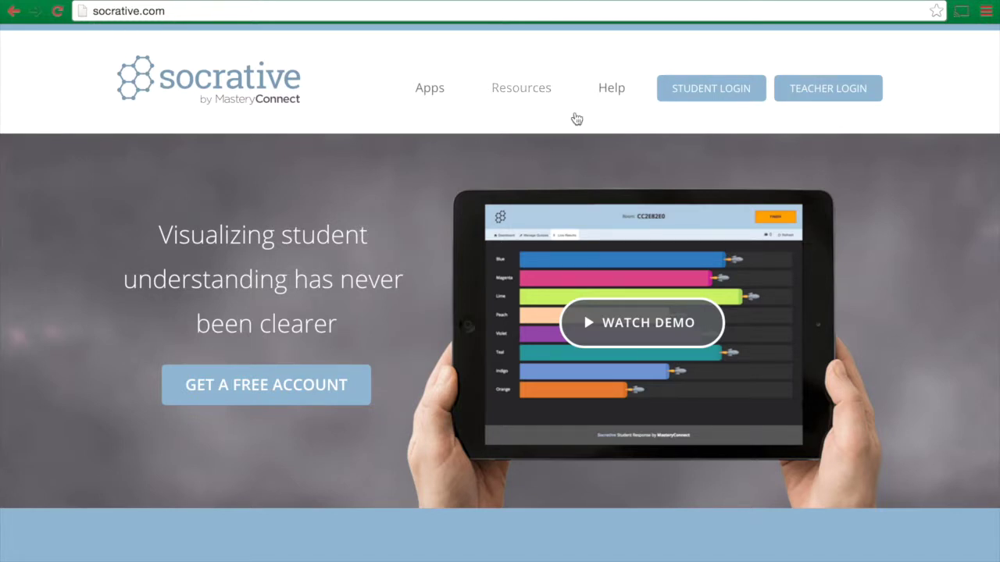
Go from the socrative.com home page to the teacher login page.
click(846, 96)
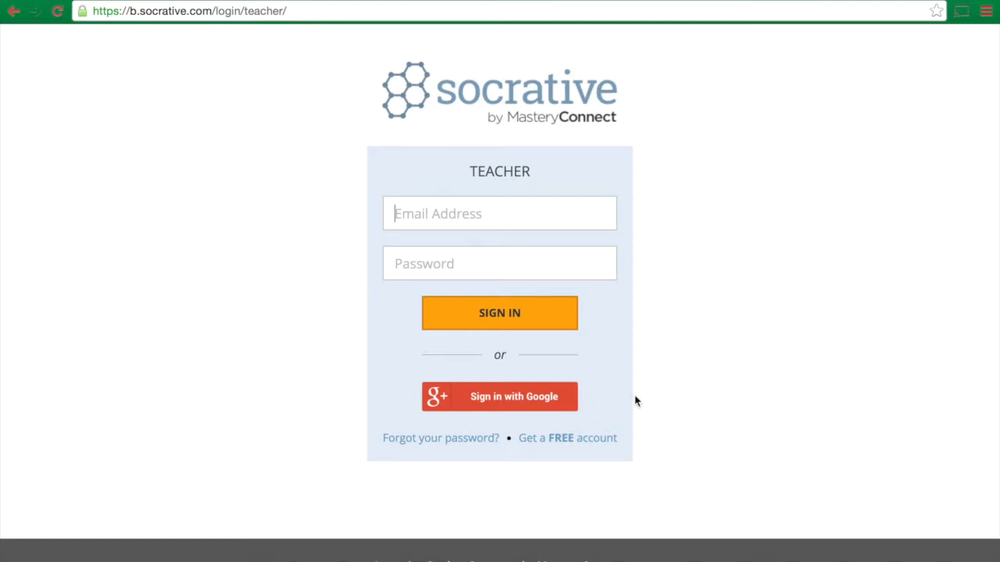
Preview the free teacher account registration form, then return to teacher sign-in.
click(592, 443)
scroll(552, 297, down, 3)
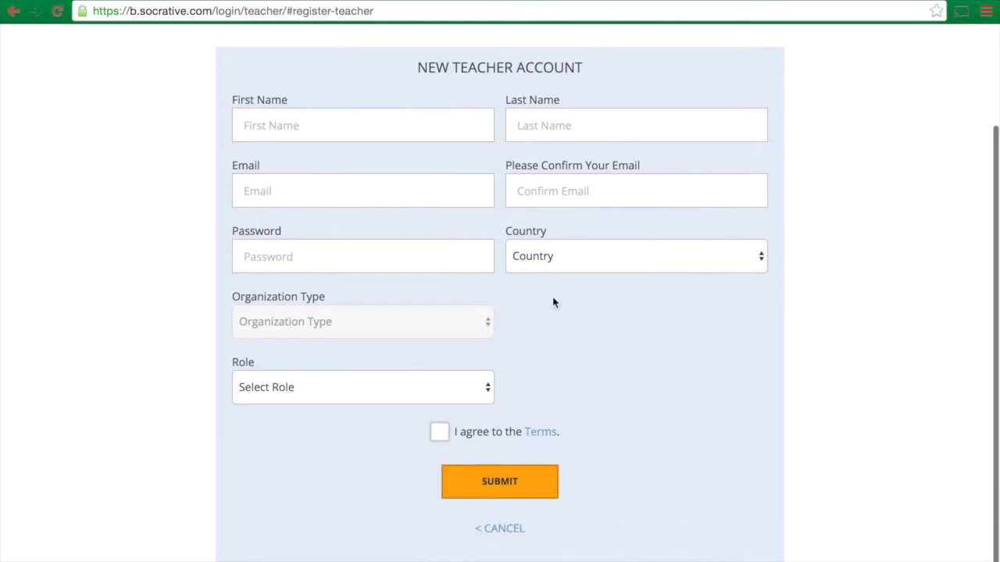
scroll(552, 297, up, 3)
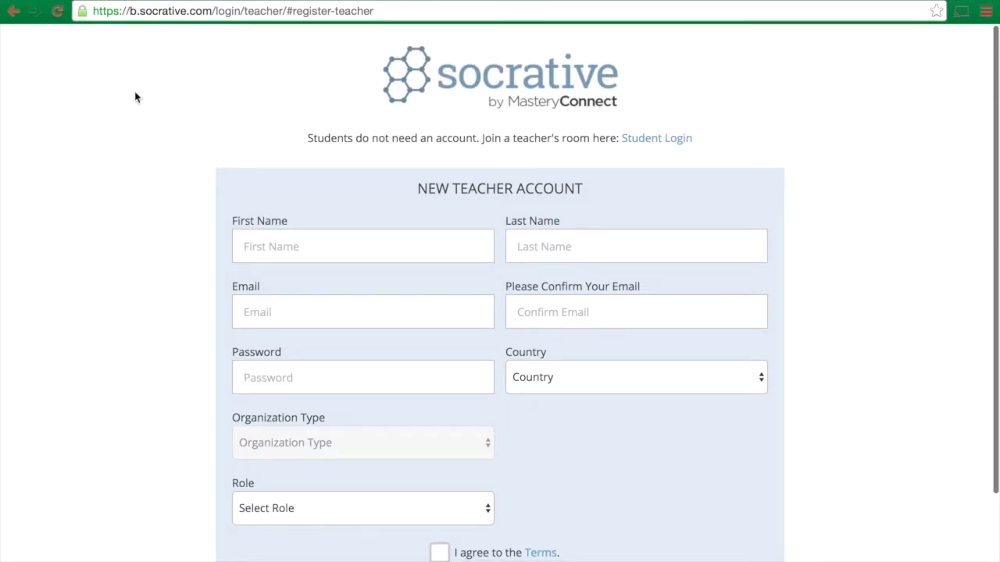
click(13, 13)
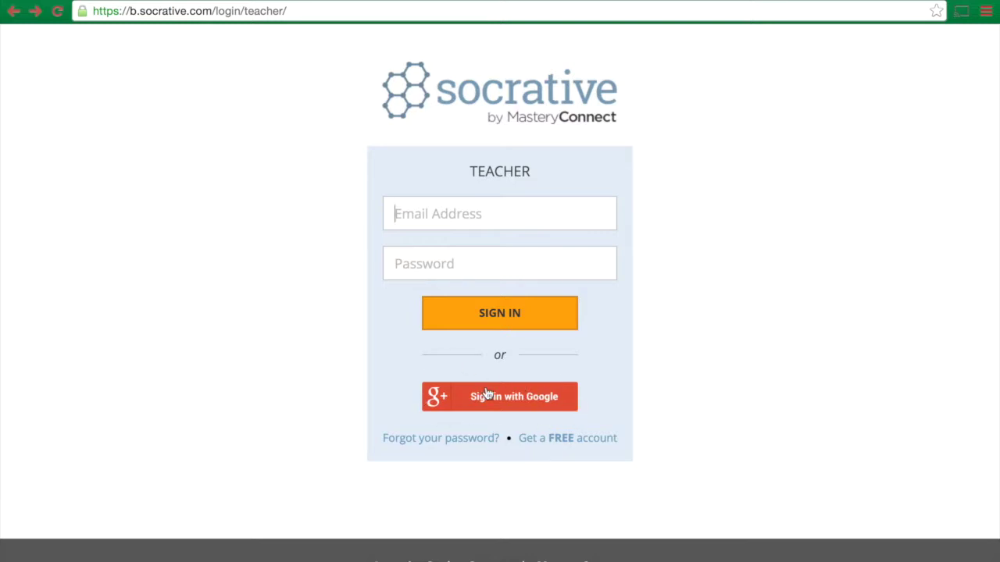
Sign in with Google and start a quick question in room TSST.
click(535, 403)
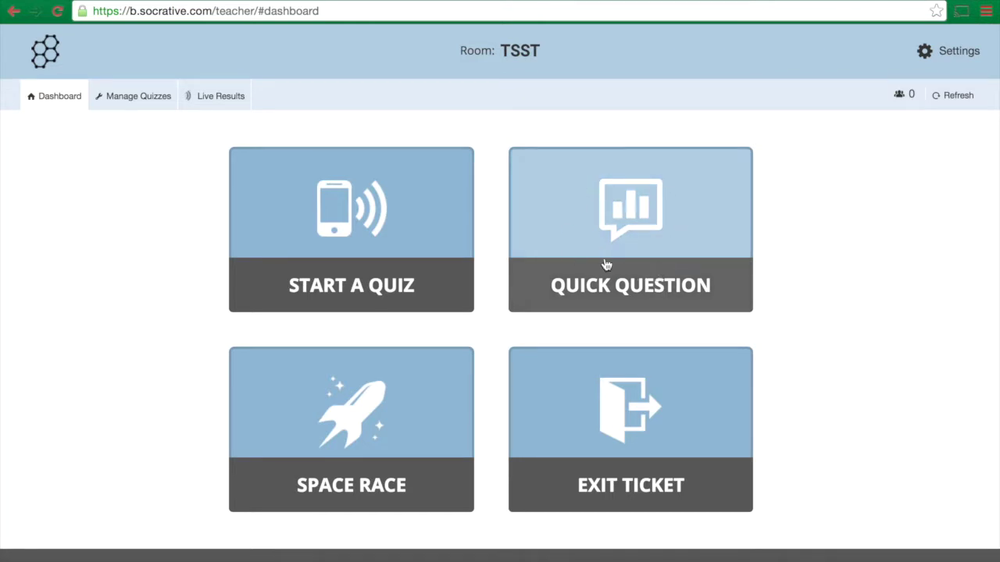
click(643, 212)
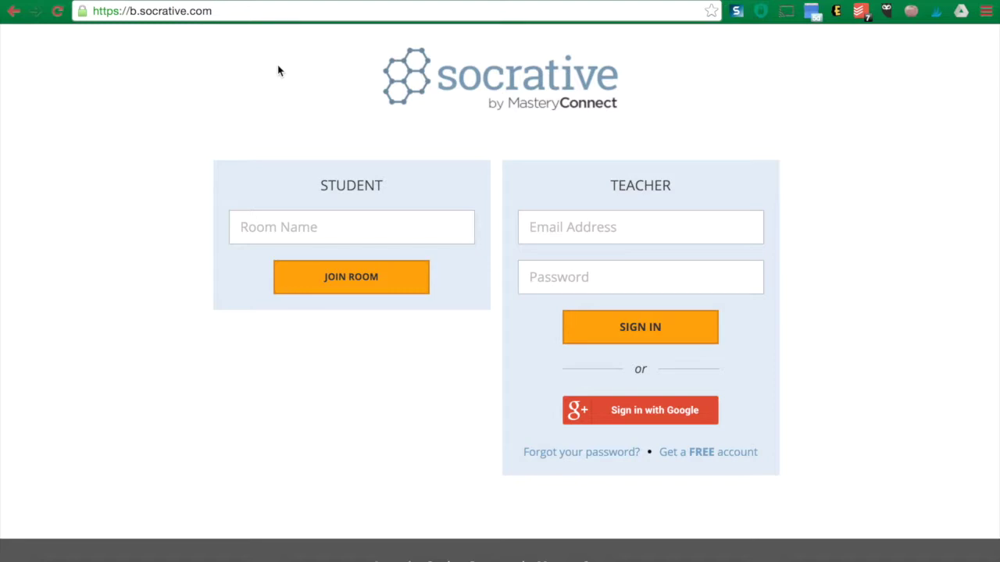
Join room TSST as a student.
click(324, 225)
text(TSST)
click(342, 284)
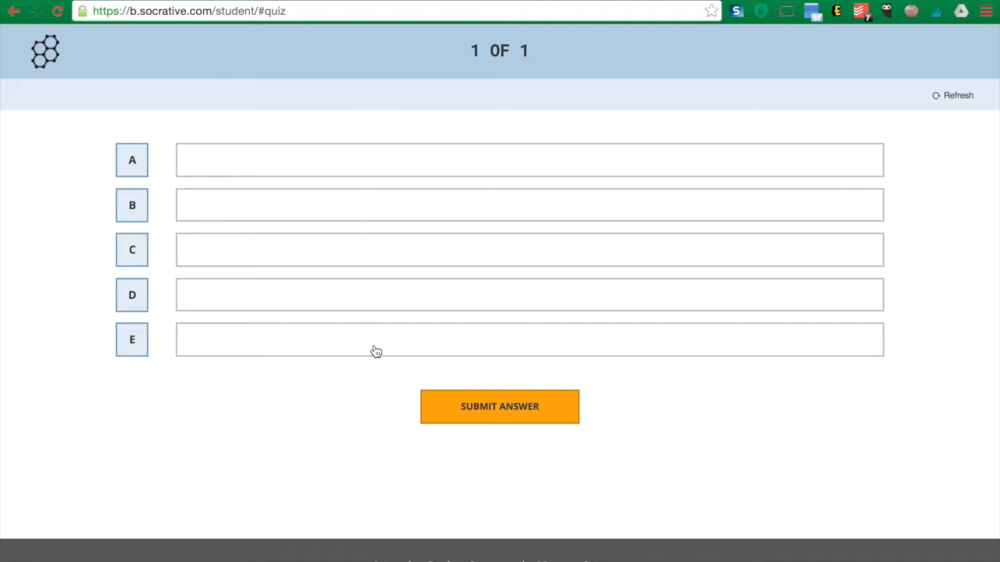
Try several choices, leave only answer B selected, and submit it.
click(385, 211)
click(379, 267)
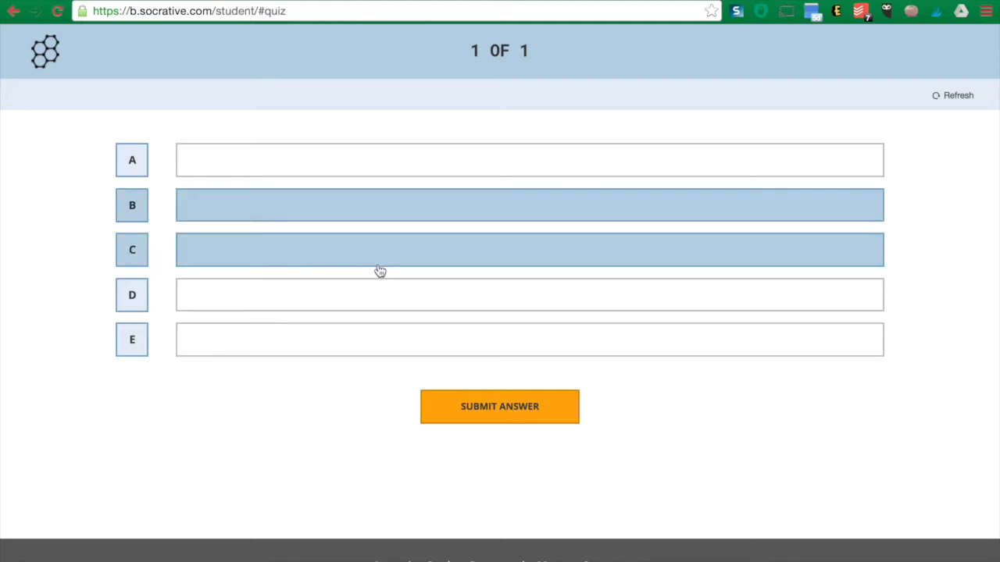
click(380, 296)
click(376, 335)
click(382, 301)
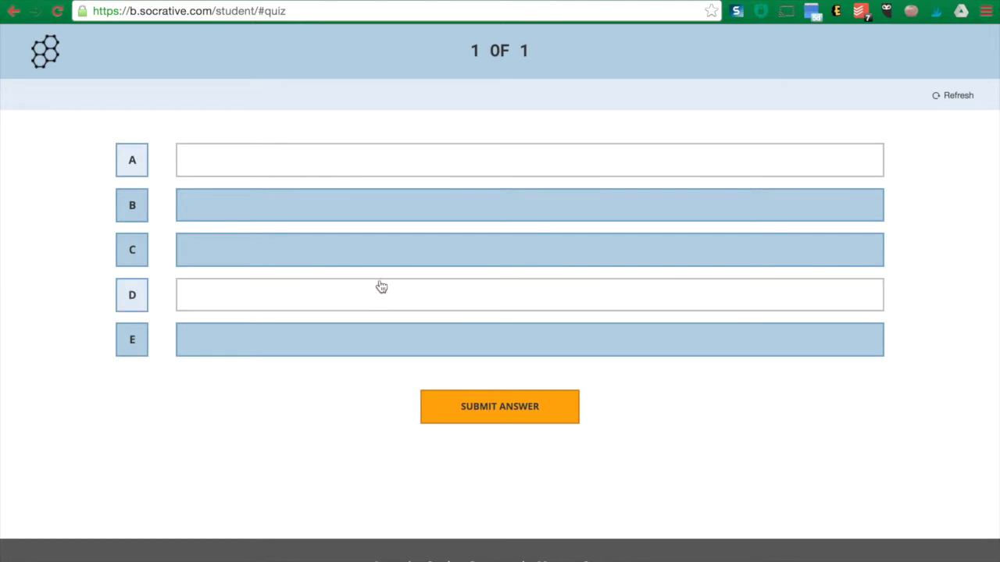
click(381, 267)
click(366, 345)
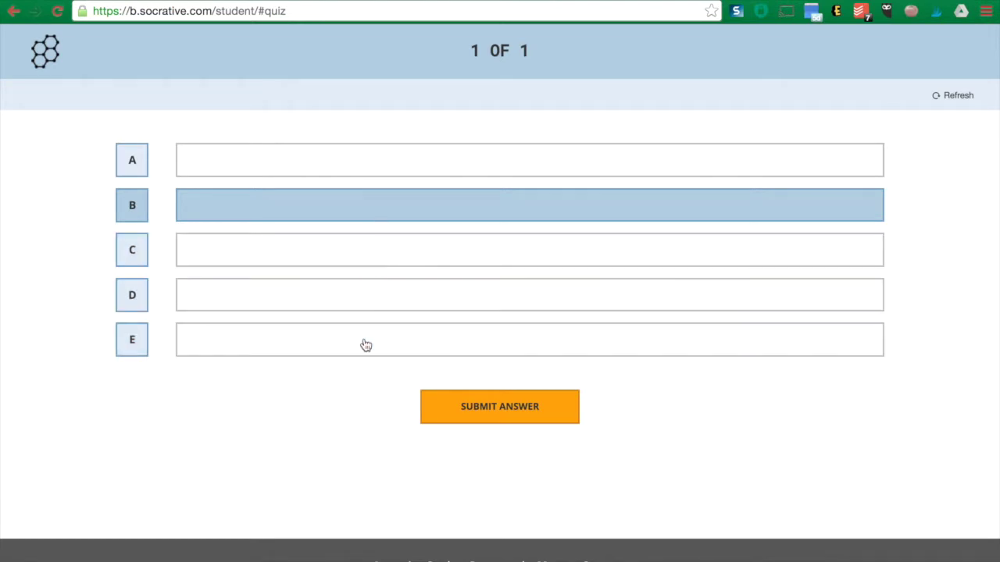
click(505, 412)
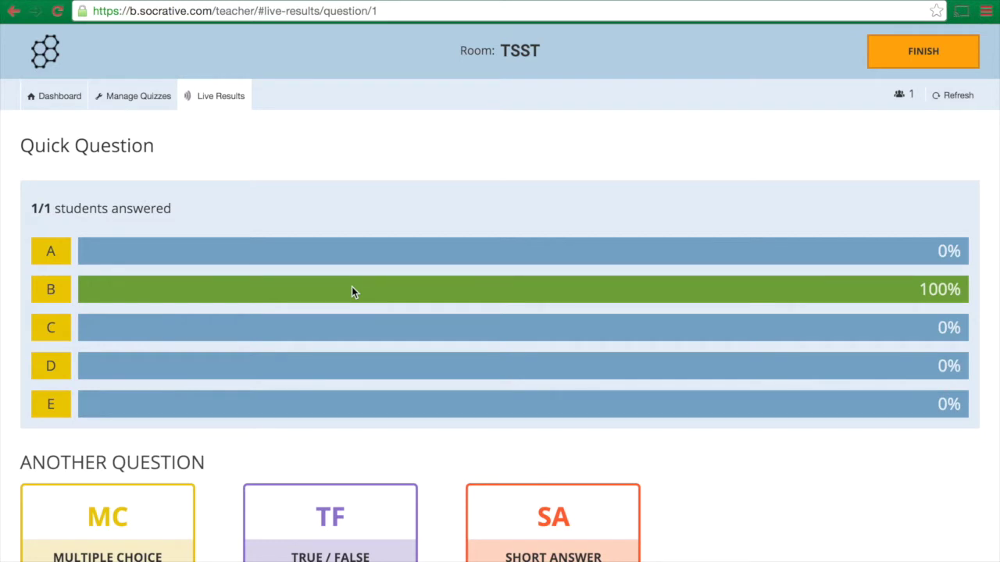
Clear the B-at-100% results and launch a new True/False question.
scroll(352, 290, down, 2)
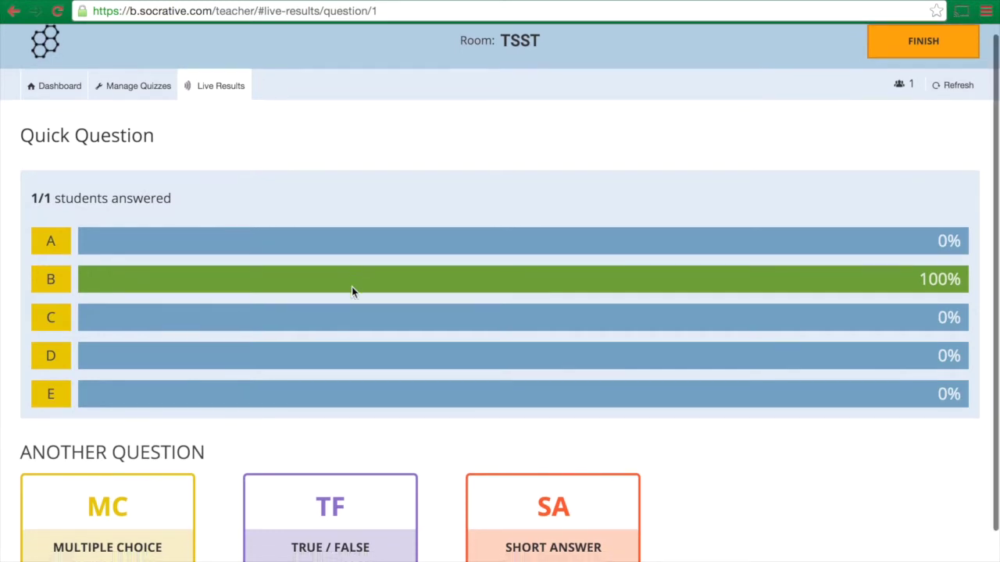
click(142, 453)
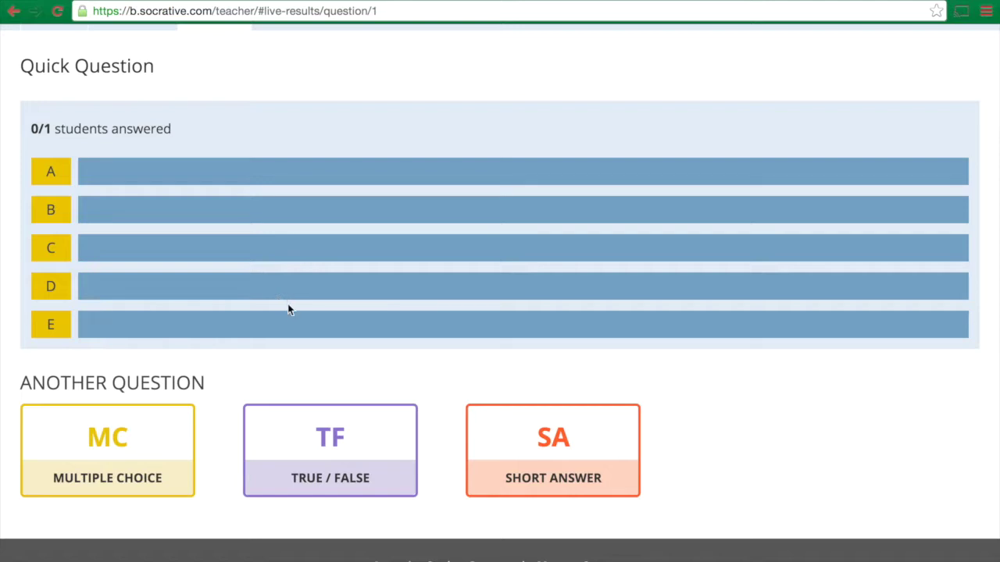
click(334, 434)
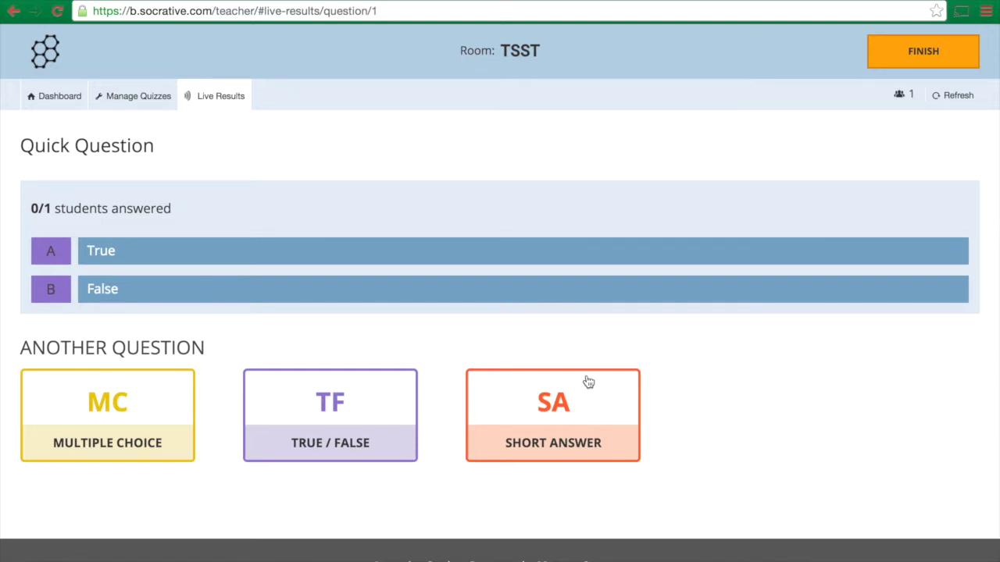
Set up a short-answer question, review its response options, and start it for room TSST.
click(580, 404)
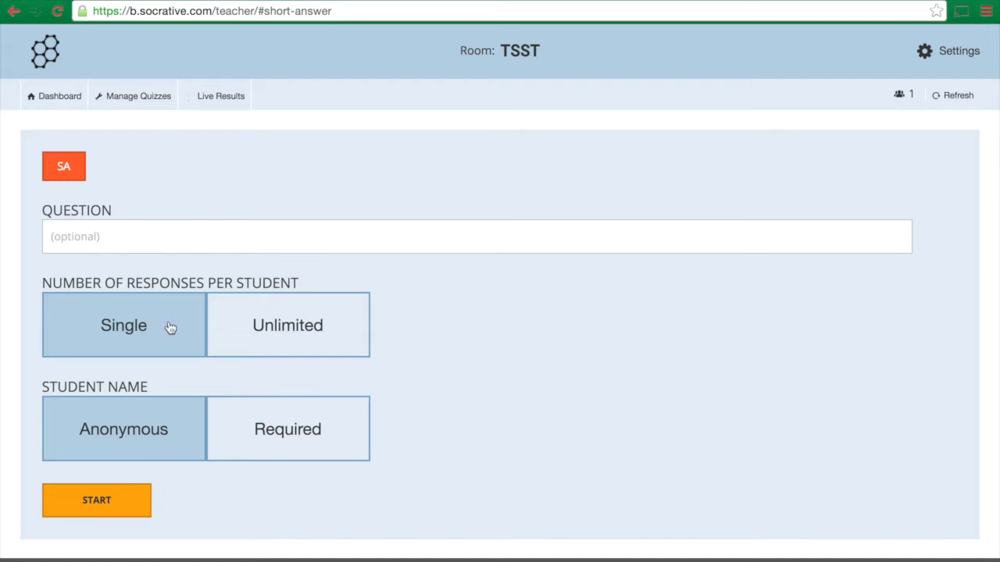
click(283, 326)
scroll(149, 394, down, 2)
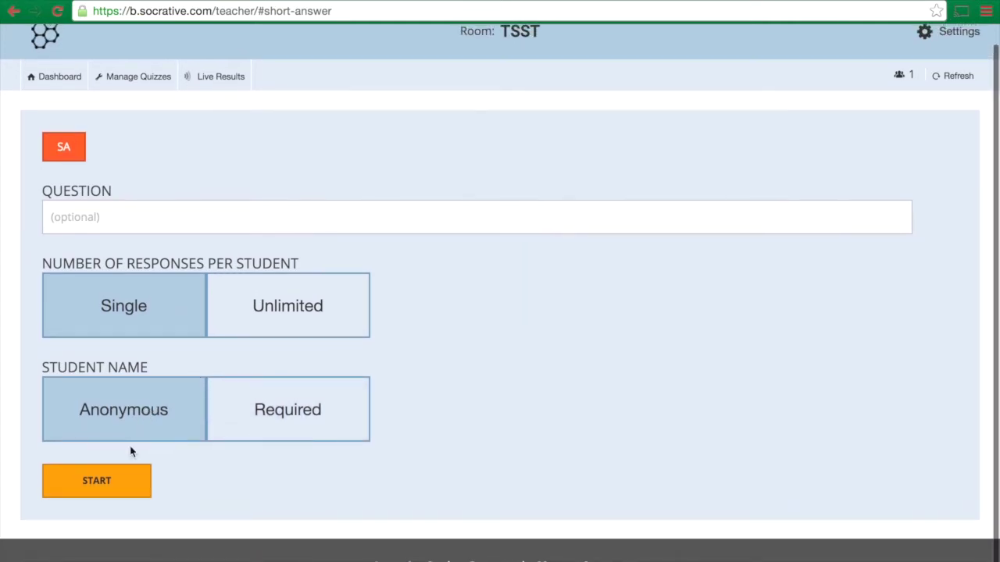
click(117, 484)
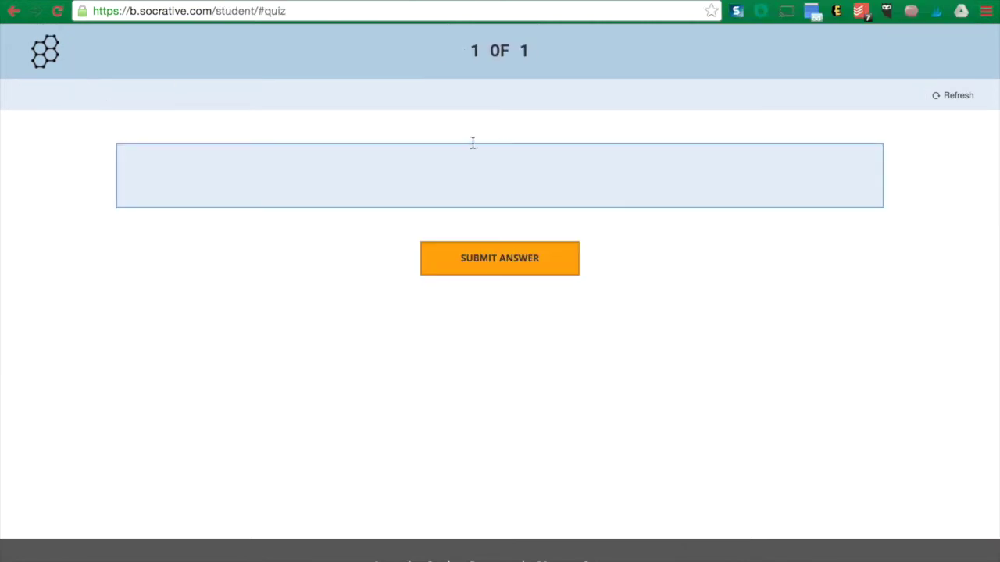
As the student, submit the short answer 'My favorite color is blue!'.
click(549, 173)
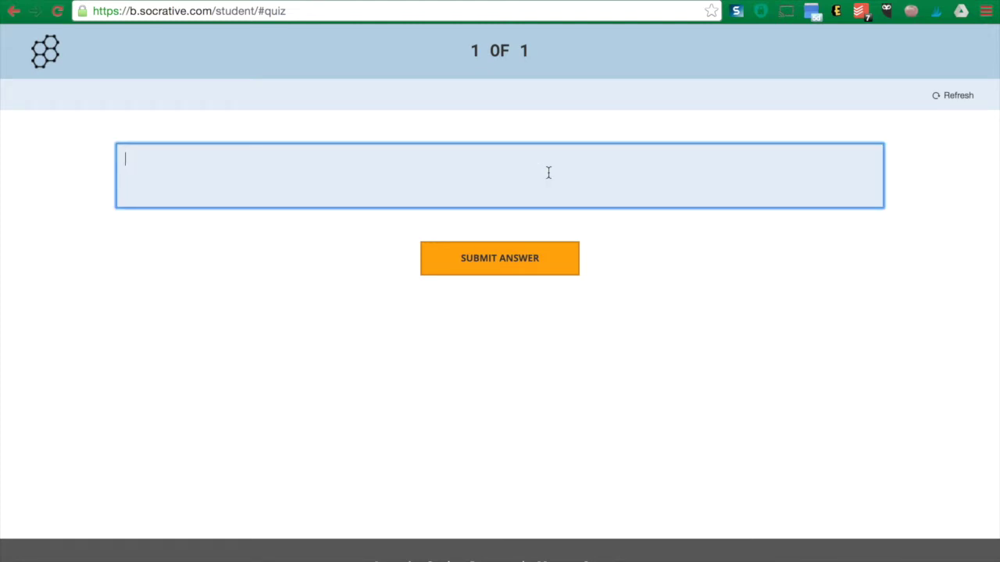
text(My favorite color is blue)
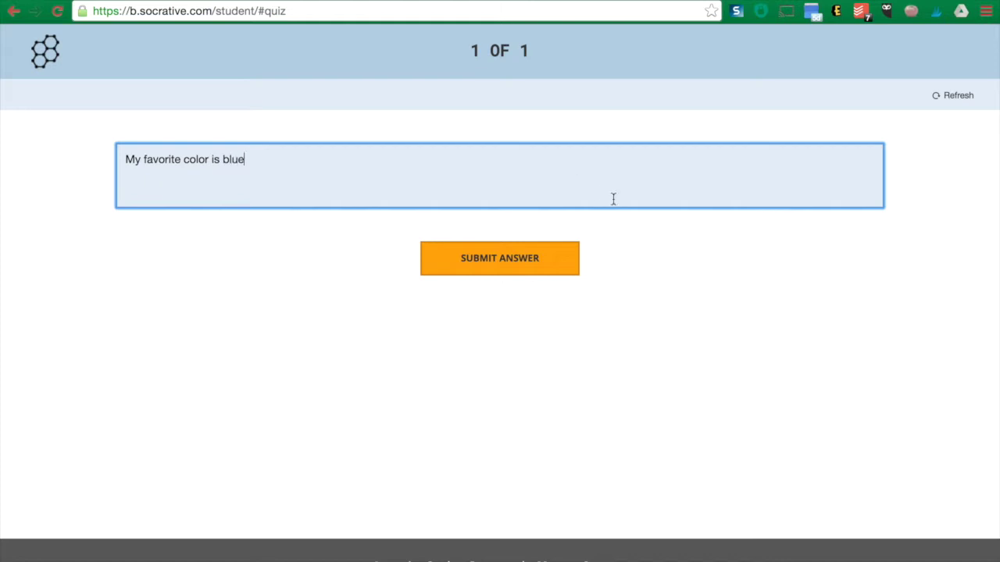
text(!)
click(530, 263)
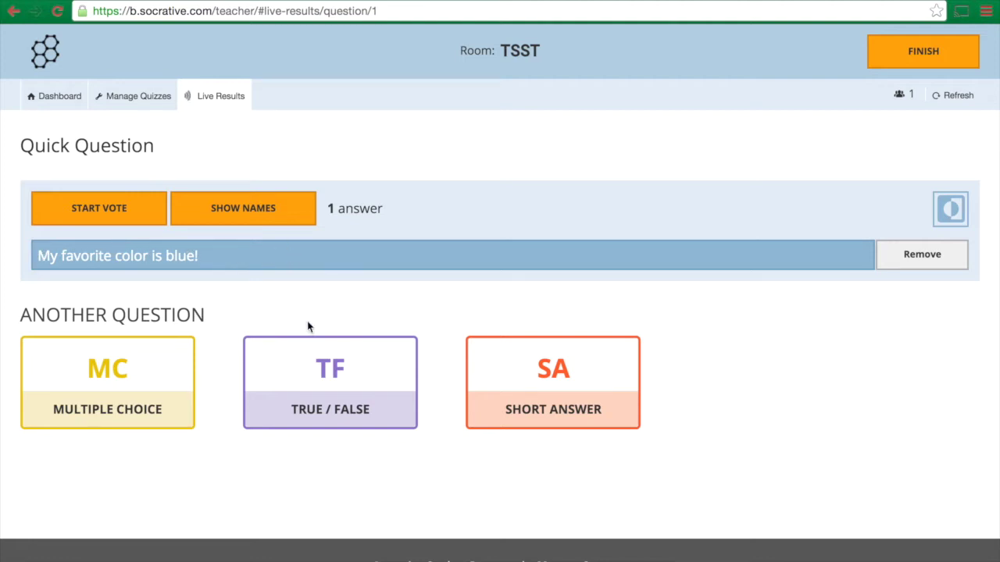
Finish room TSST's running short-answer activity.
click(928, 60)
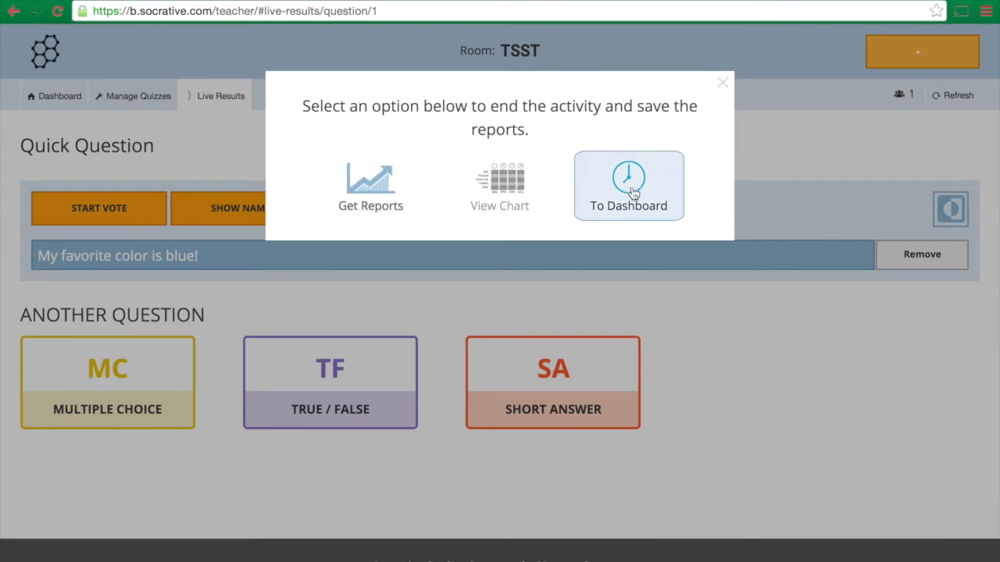
Download the Whole Class Excel report and open it in Excel.
click(373, 188)
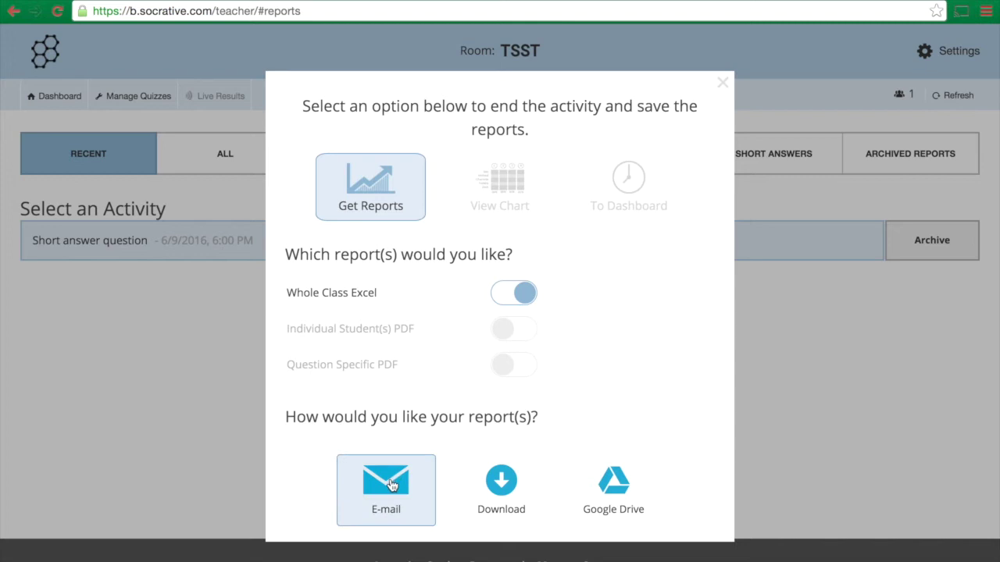
click(500, 478)
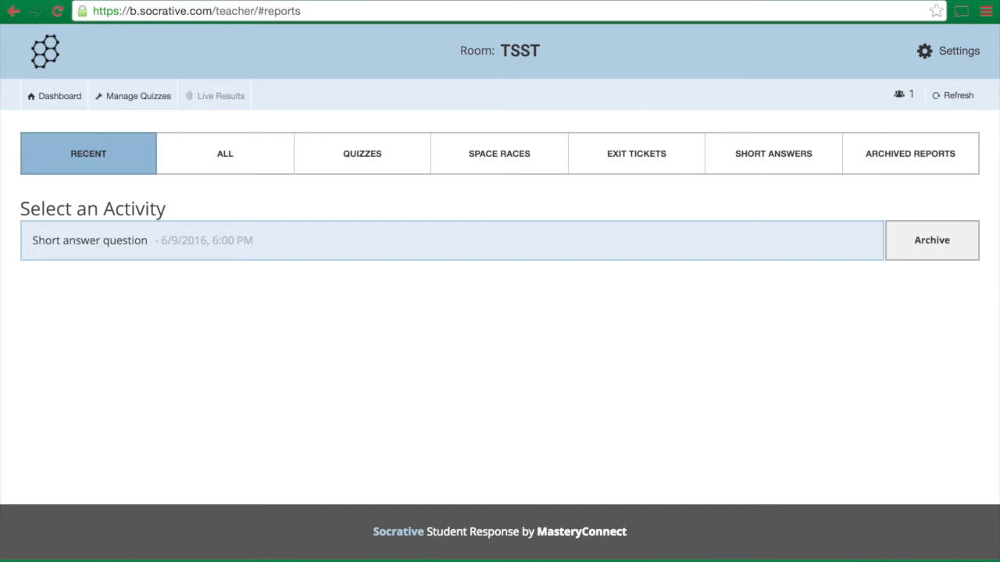
click(167, 559)
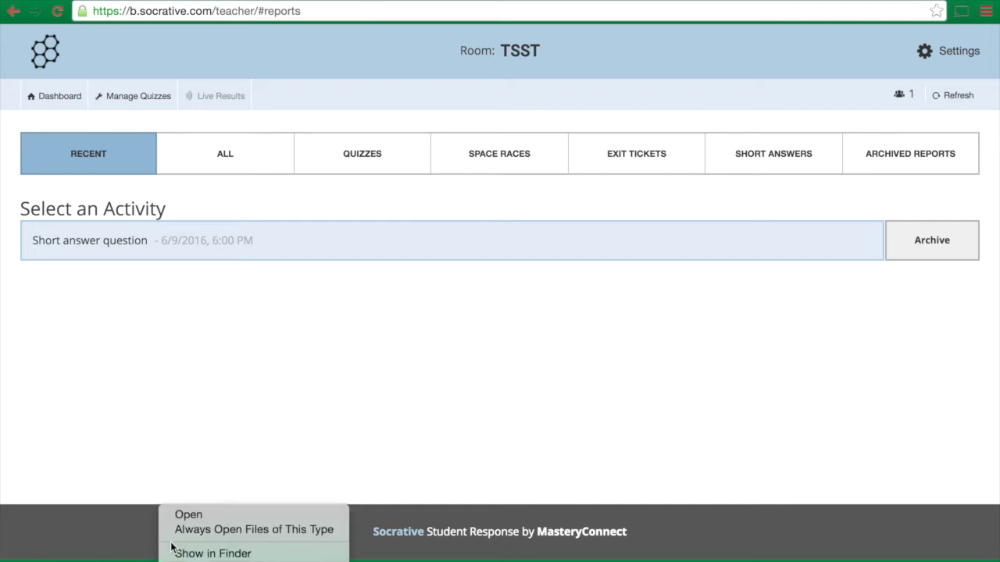
click(185, 516)
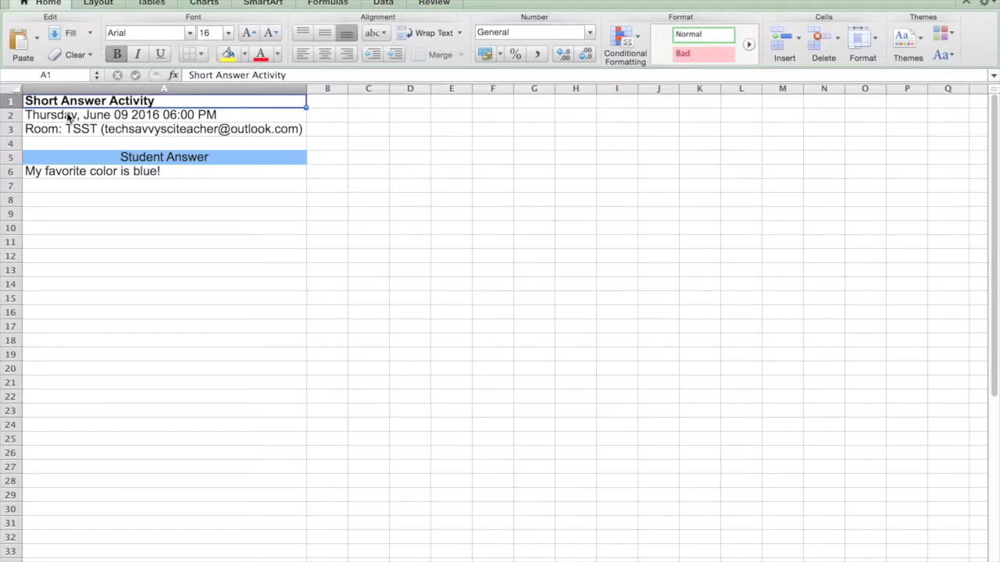